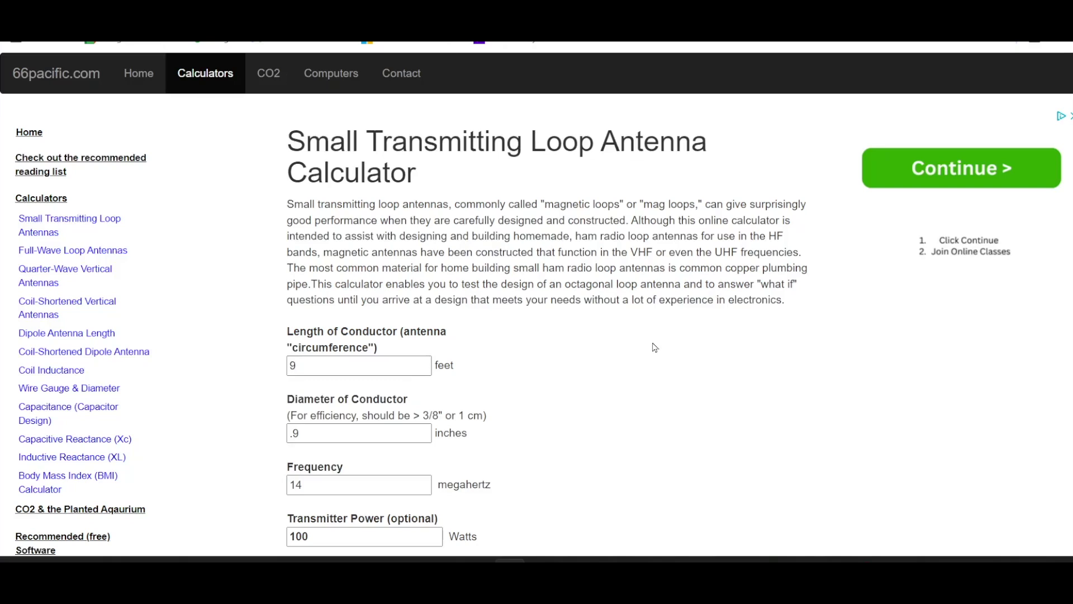
Set the loop antenna's conductor length to 4 feet and the conductor diameter to .375 inches.
left_click(347, 365)
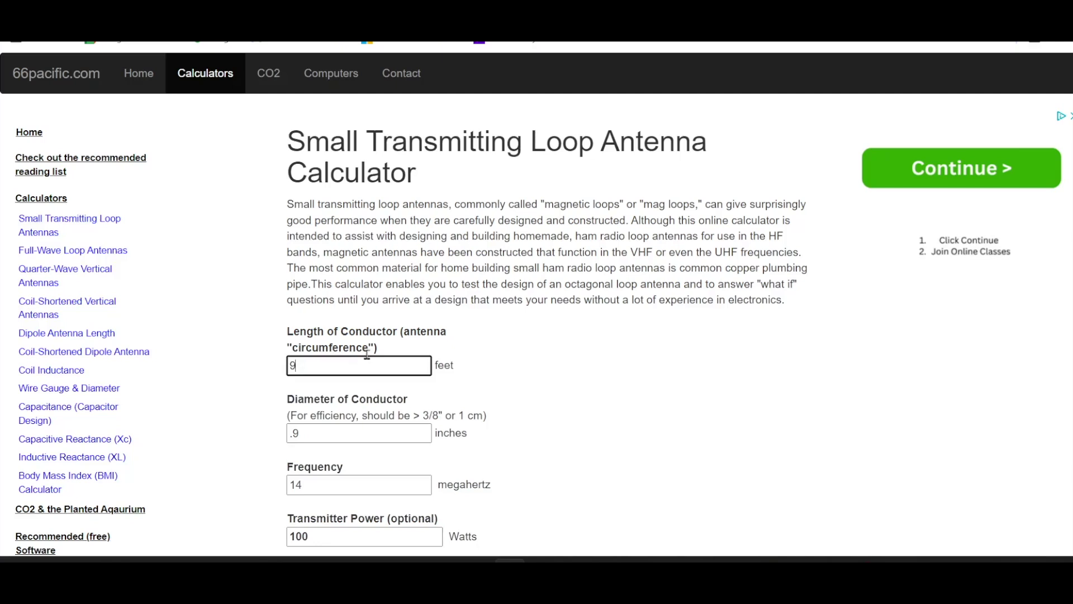
key("BackSpace")
type("4")
left_click_drag(305, 435, 264, 434)
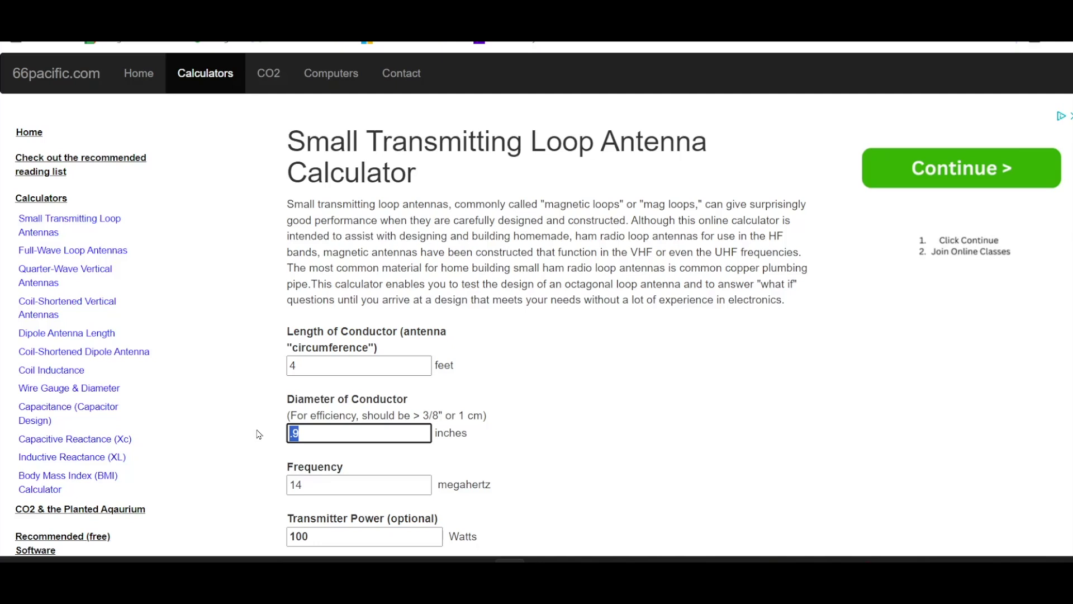
type(".3")
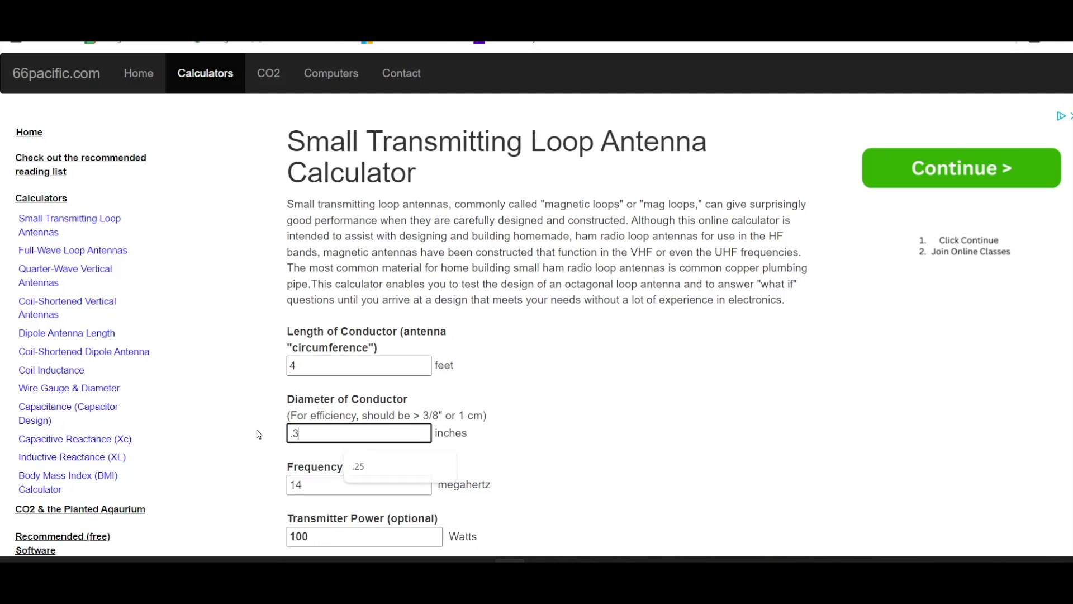
type("75")
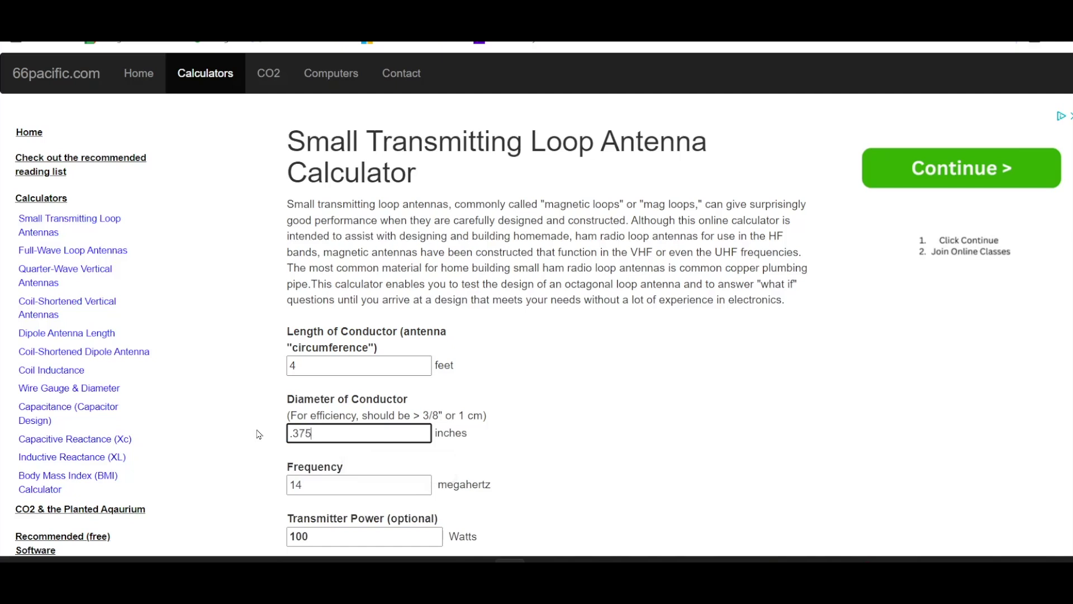
Calculate the loop antenna for a frequency of 28 megahertz and a transmitter power of 25 watts.
double_click(313, 491)
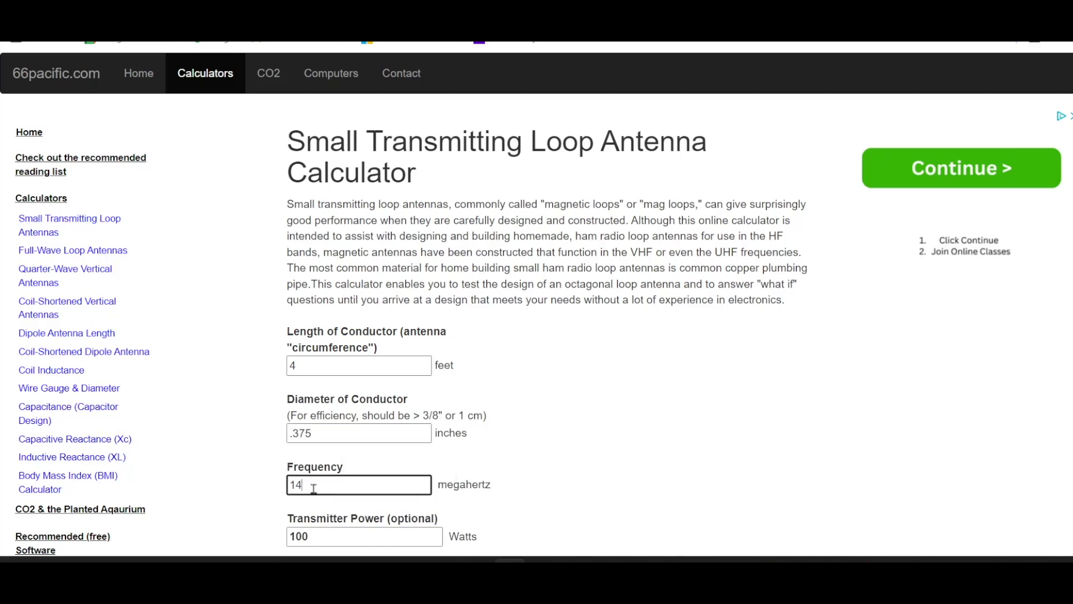
type("2")
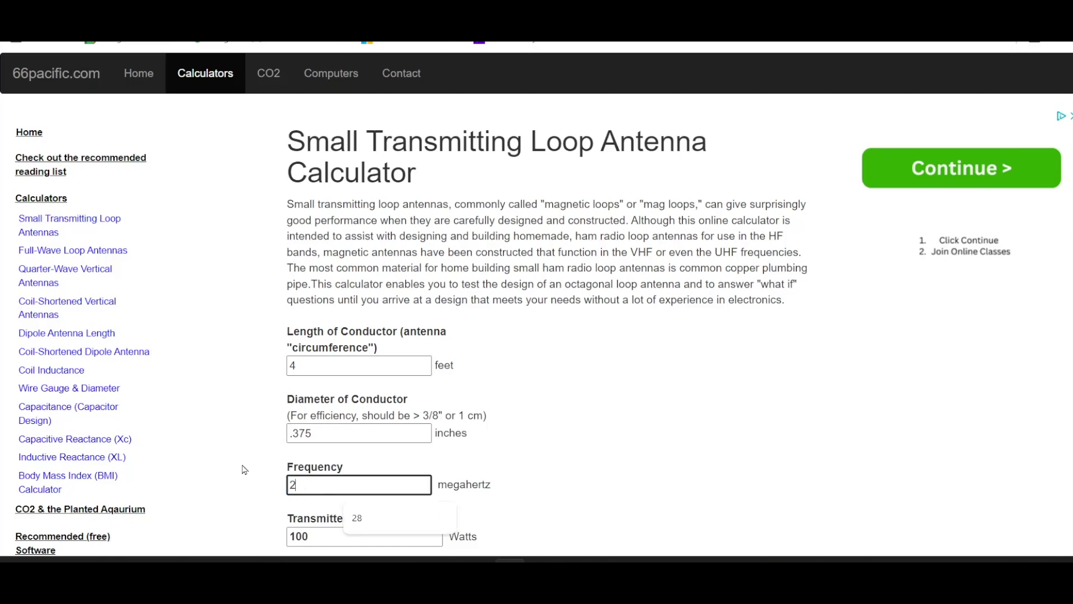
type("8")
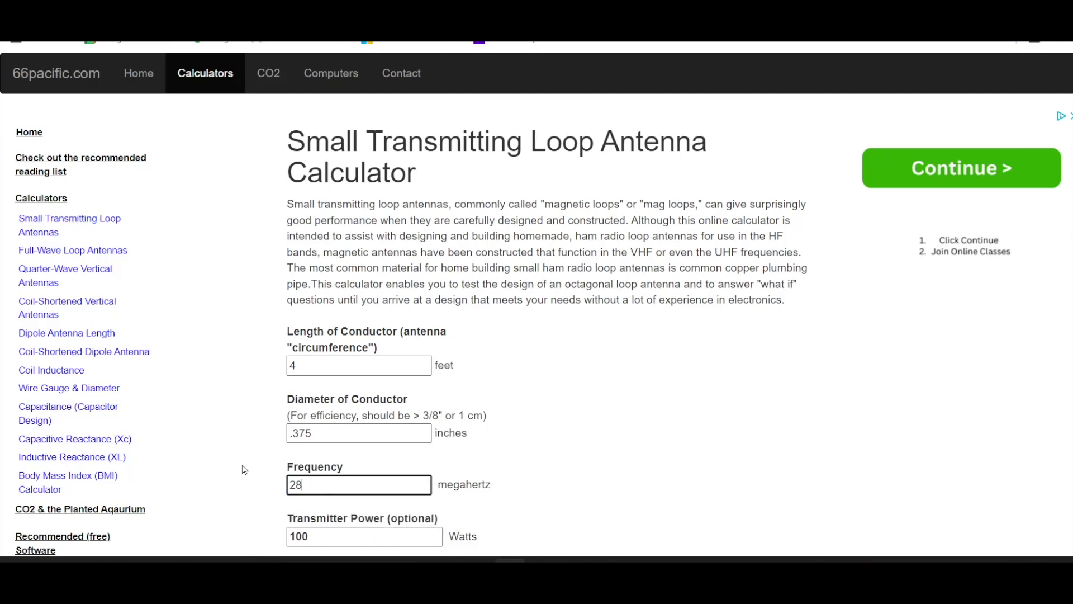
double_click(306, 541)
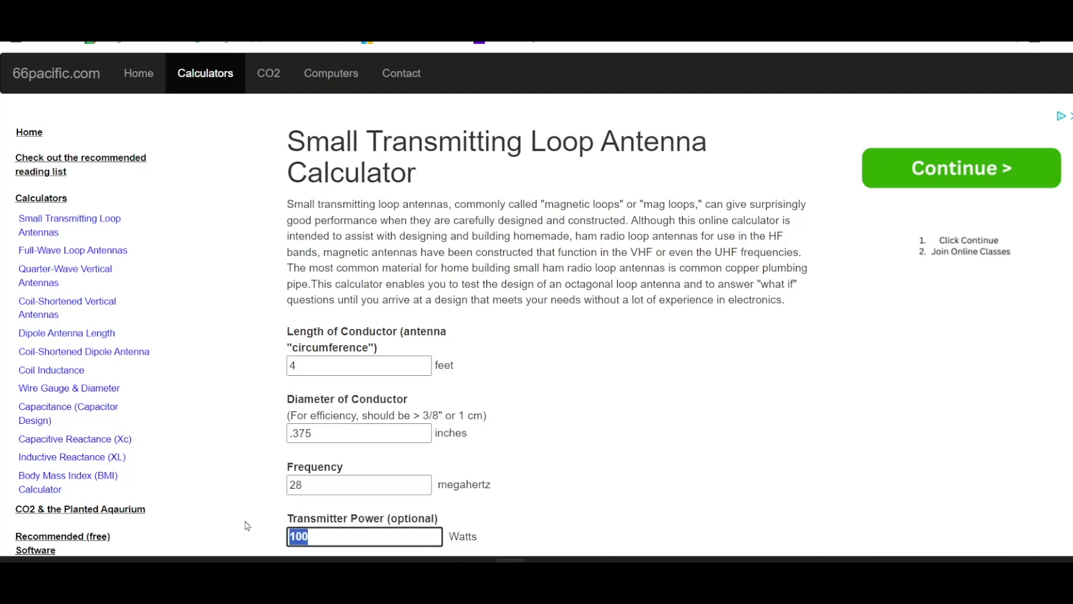
type("25")
scroll(579, 418, "down", 5)
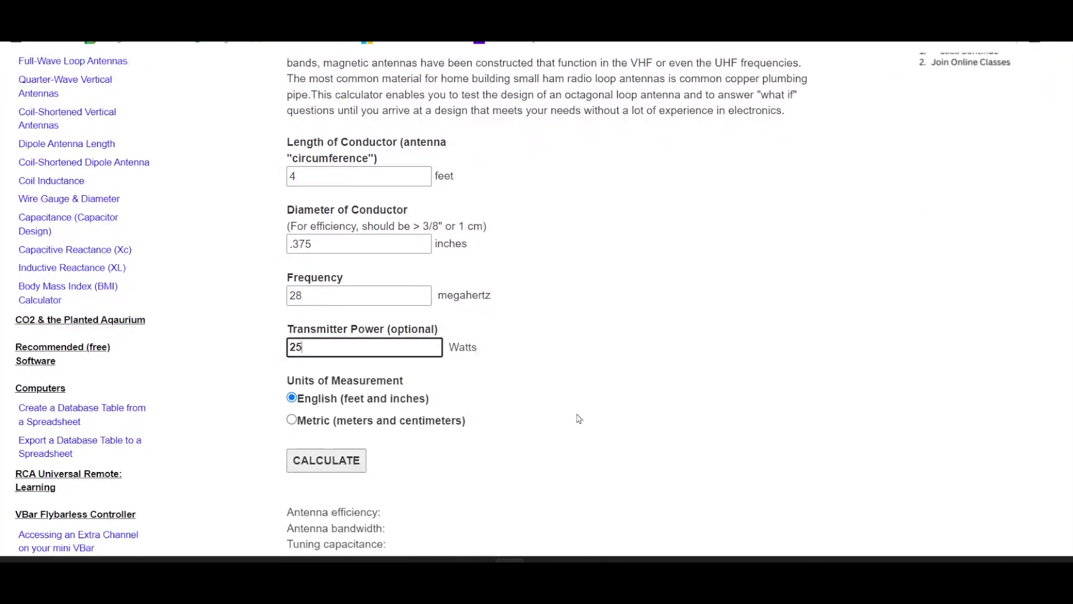
left_click(330, 362)
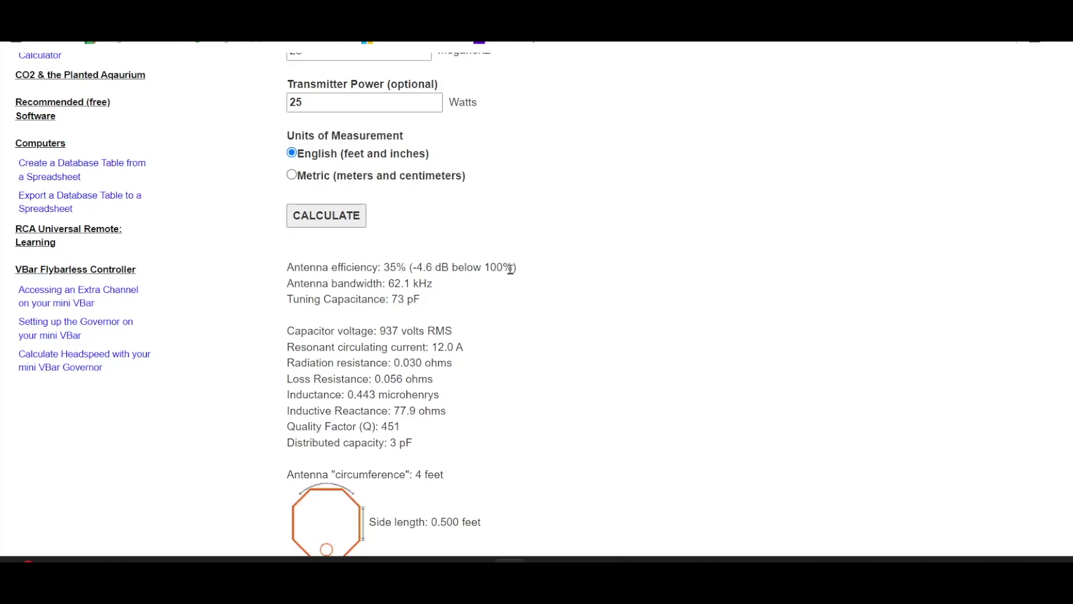
Review the calculated antenna values, the loop dimensions and the comments on the recommended conductor length.
scroll(509, 280, "down", 4)
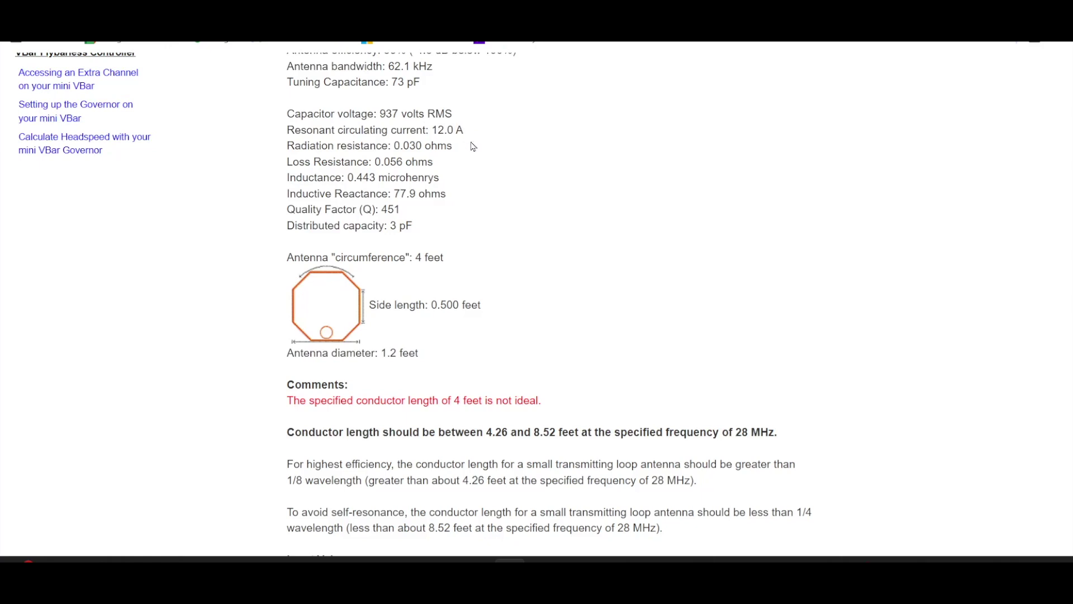
scroll(474, 157, "down", 3)
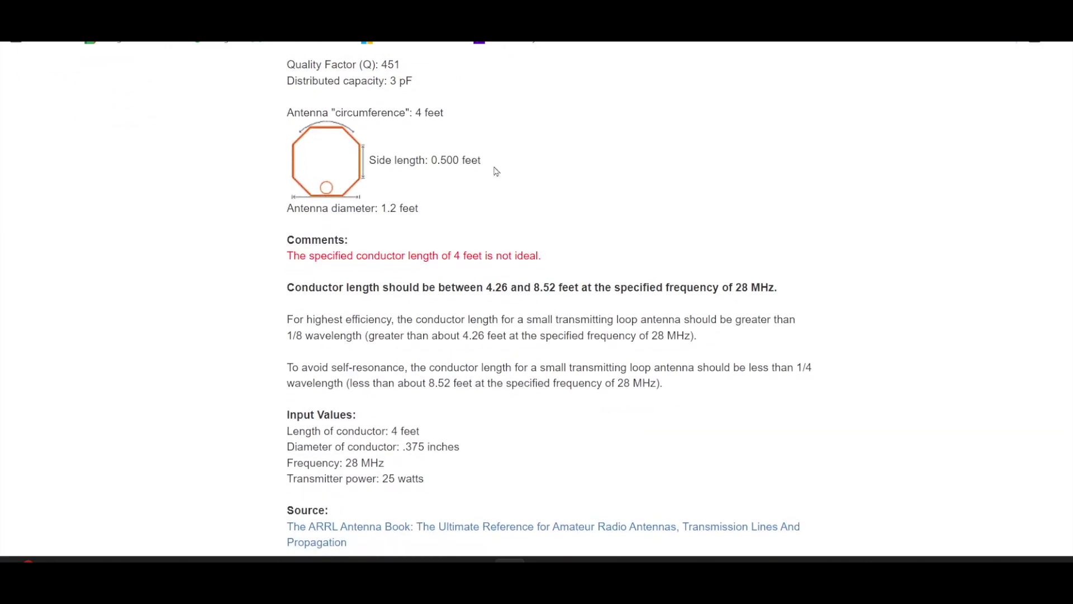
scroll(524, 170, "down", 1)
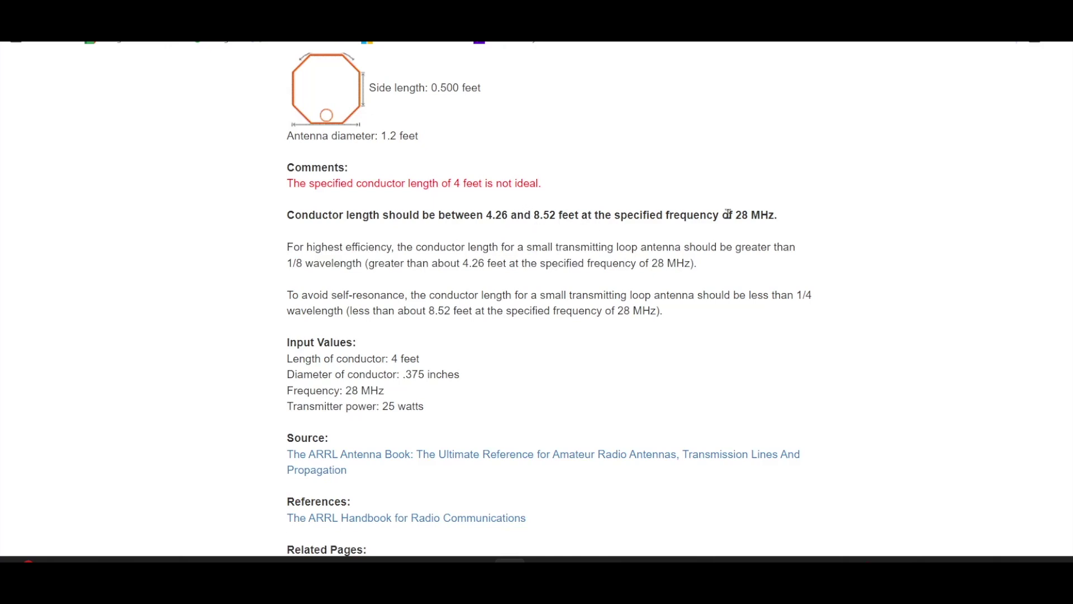
scroll(472, 260, "down", 3)
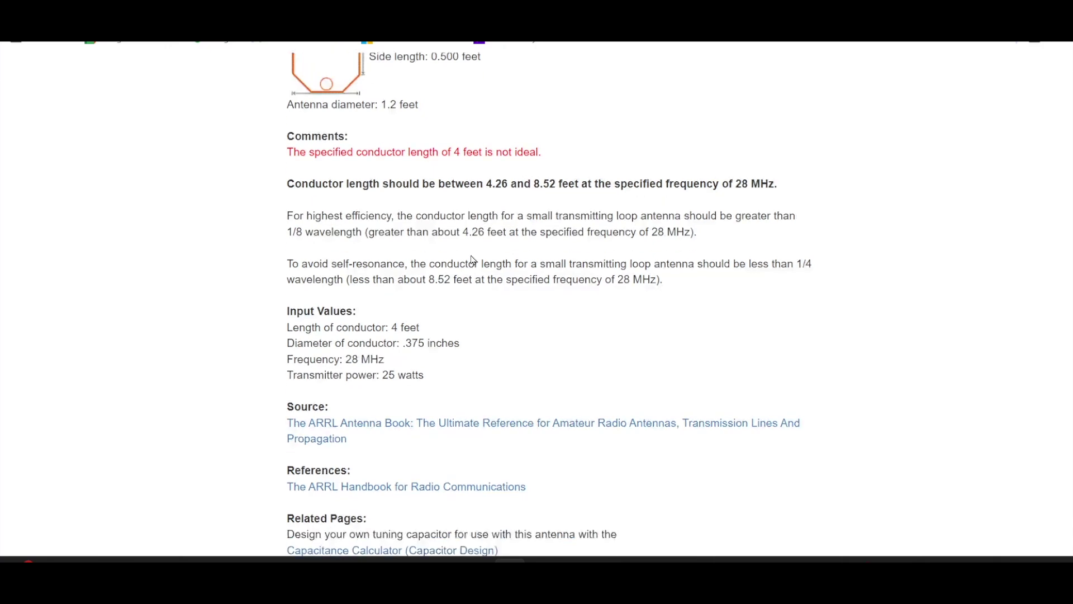
scroll(472, 259, "up", 1)
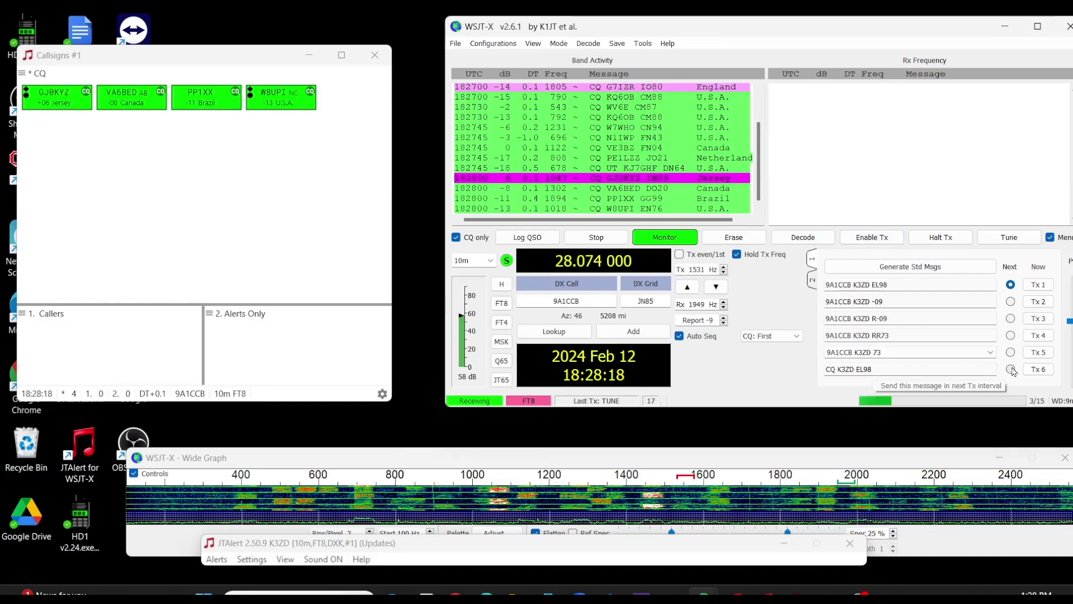
Switch to WSJT-X, call CQ by enabling transmission with Tx 6 as the next message, and log the completed FT8 contact.
left_click(1010, 368)
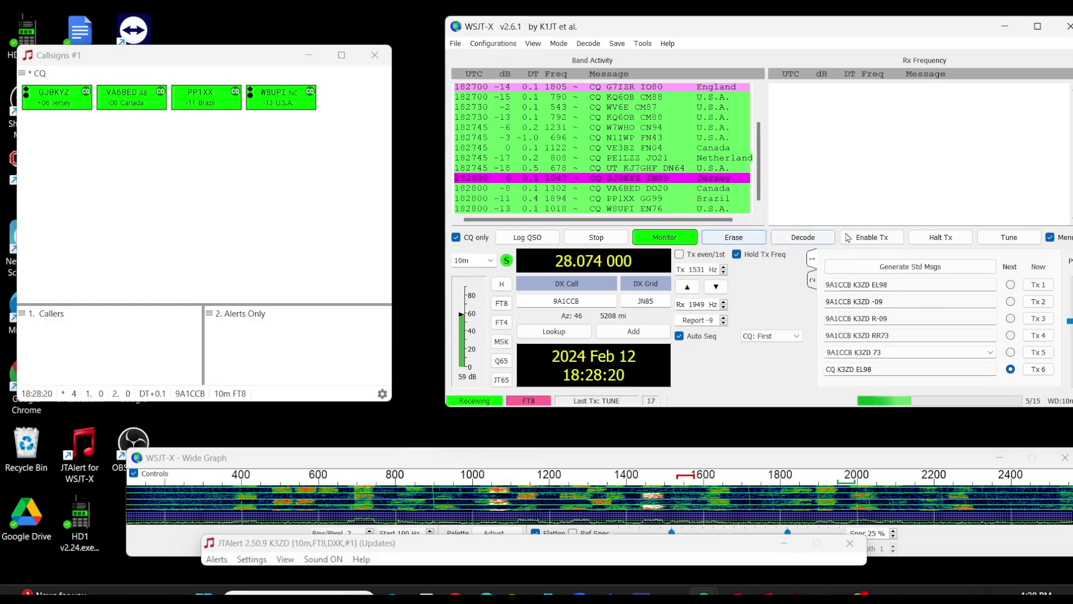
left_click(866, 239)
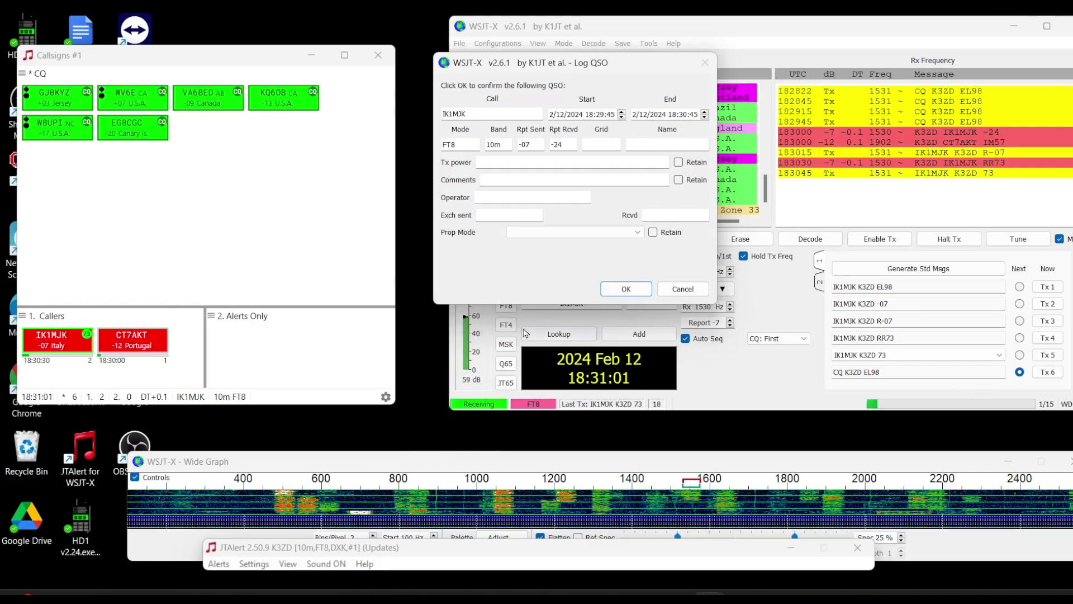
left_click(615, 292)
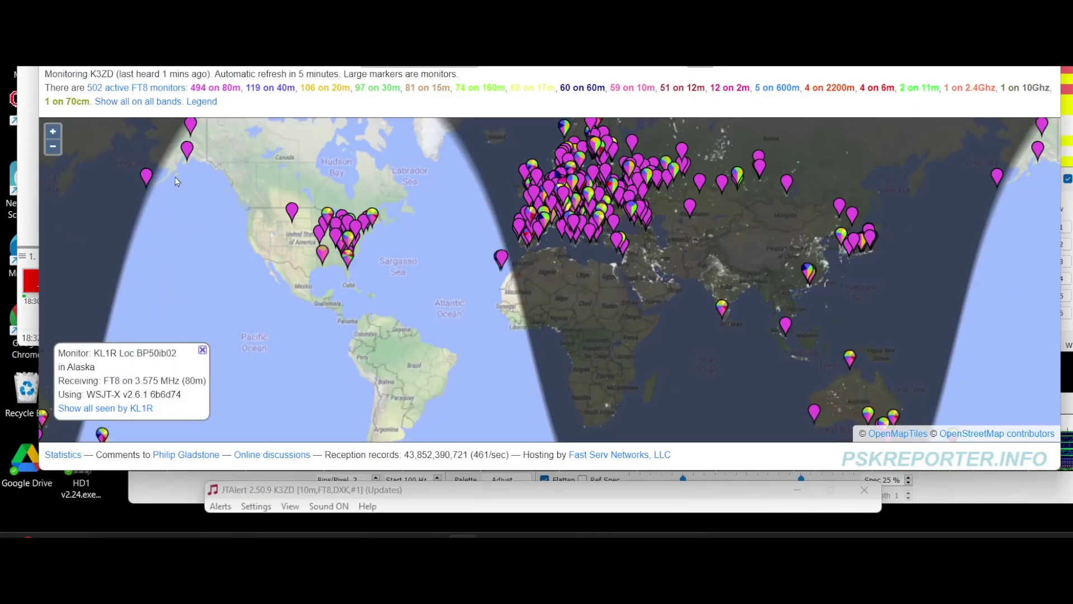
Switch to the PSK Reporter map and load the station's FT8 reception reports on the 10m band.
mouse_move(808, 273)
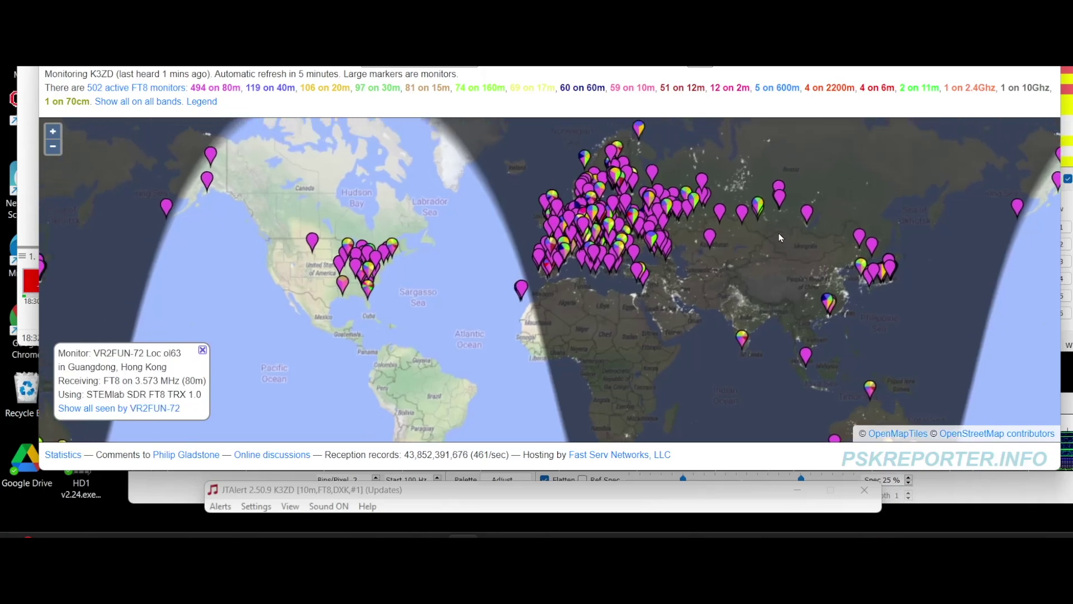
mouse_move(640, 126)
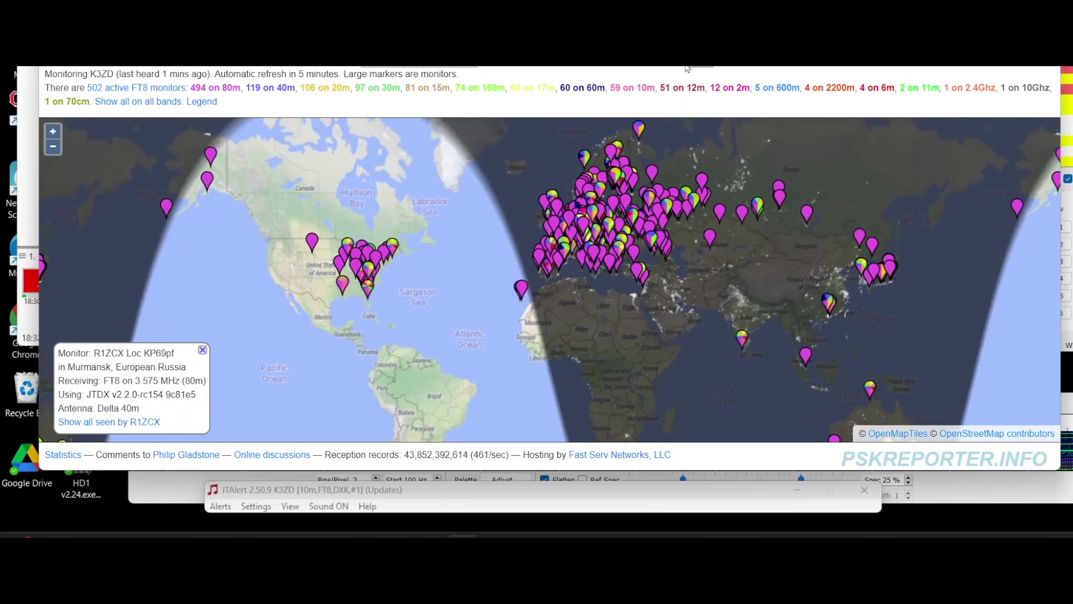
left_click(700, 67)
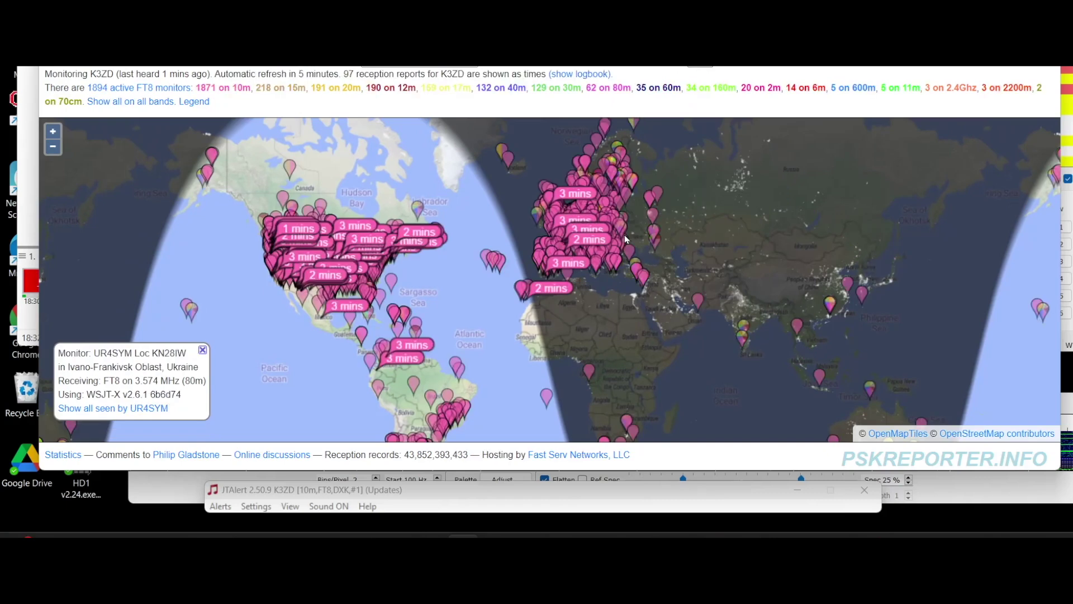
Examine the 10m reception reports in Europe and the Canary Islands, checking the details of markers in Scotland, England and France.
left_click_drag(487, 343, 522, 336)
mouse_move(686, 222)
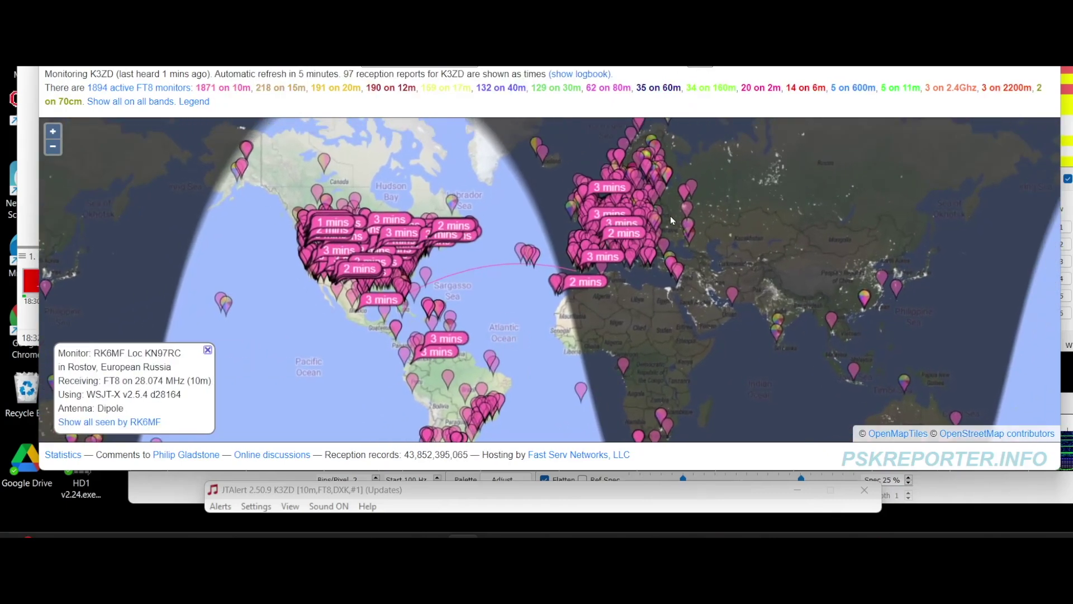
mouse_move(686, 222)
left_mouse_down()
mouse_move(731, 222)
mouse_move(647, 224)
mouse_move(671, 220)
left_mouse_up()
scroll(670, 220, "up", 2)
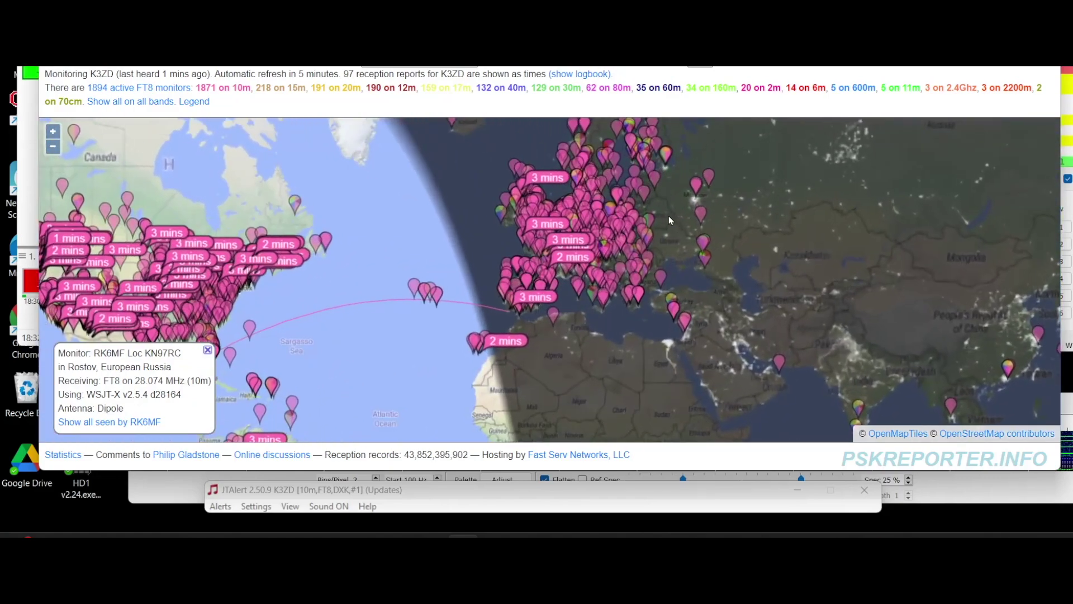
left_click_drag(671, 271, 695, 247)
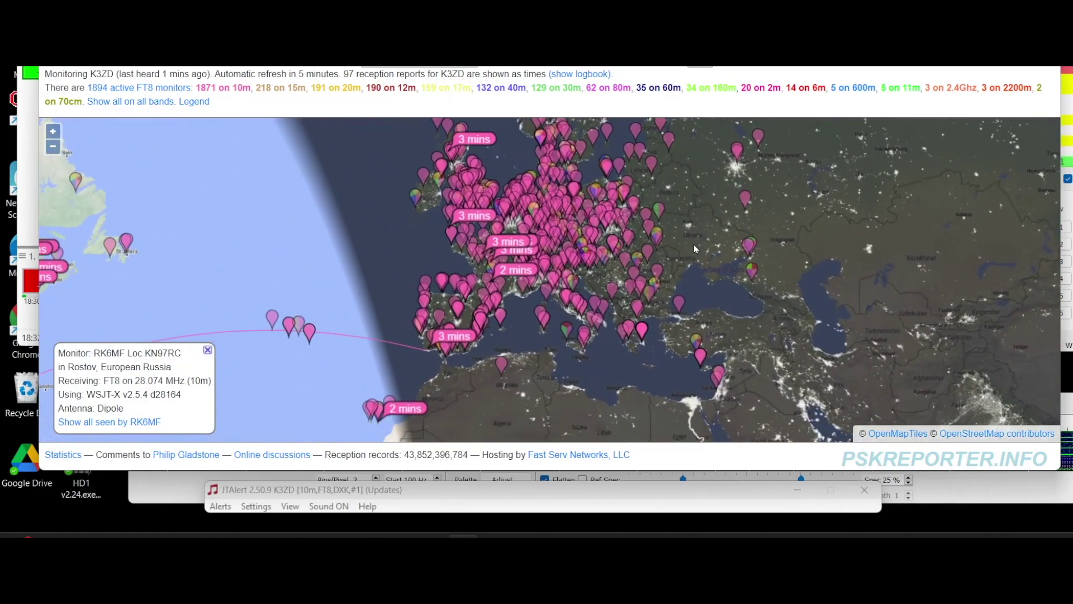
mouse_move(473, 147)
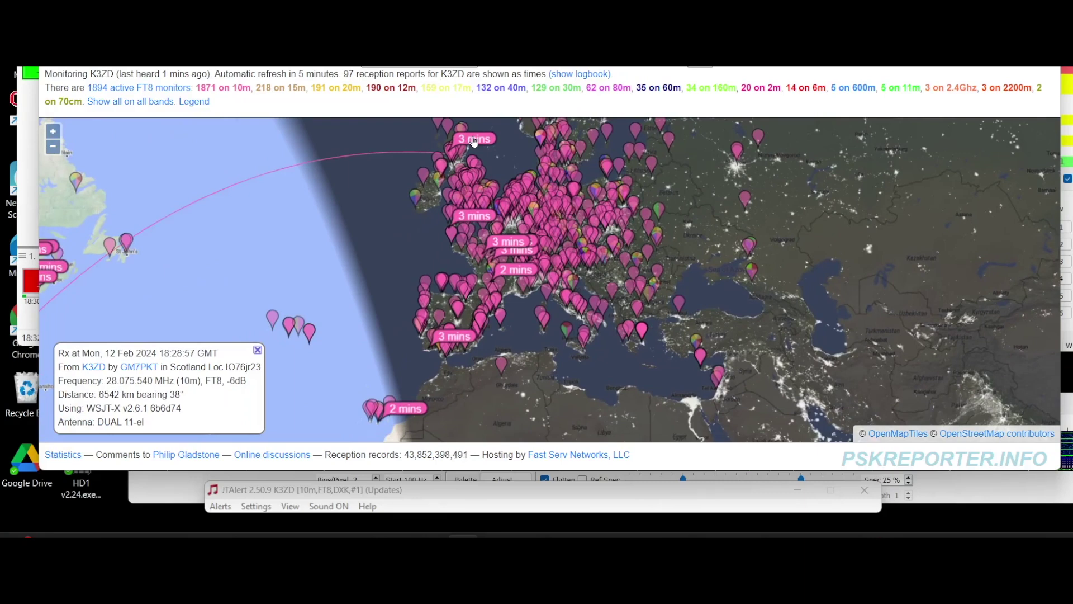
mouse_move(471, 216)
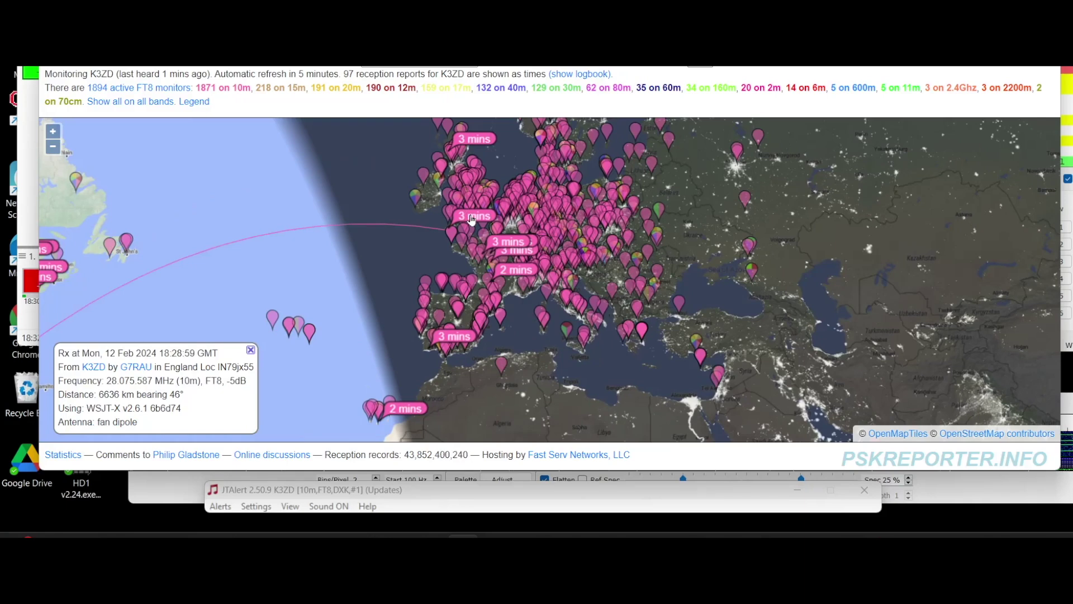
mouse_move(514, 250)
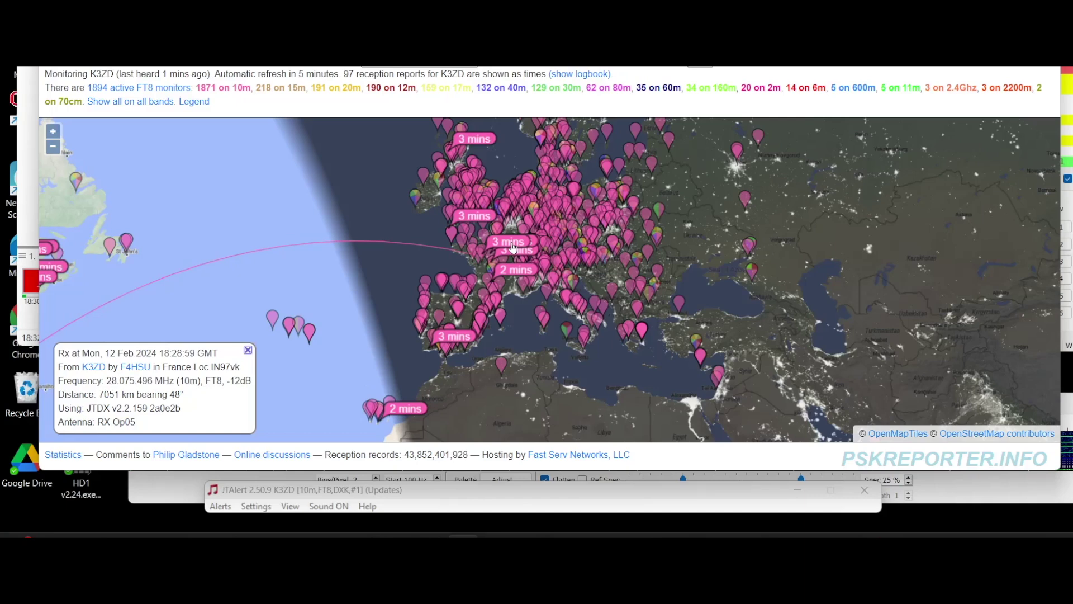
mouse_move(524, 273)
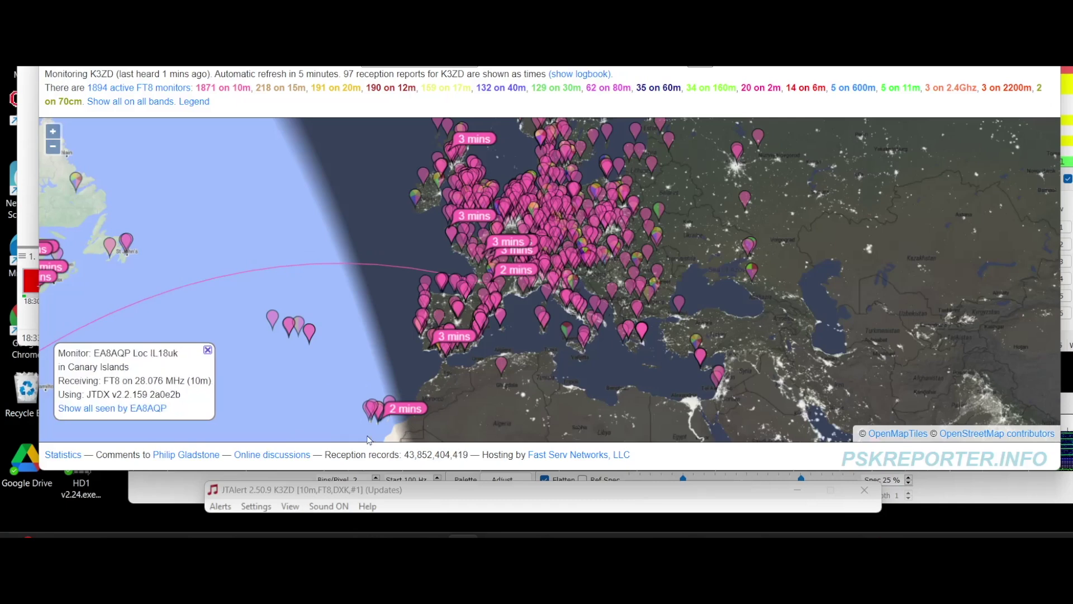
mouse_move(374, 411)
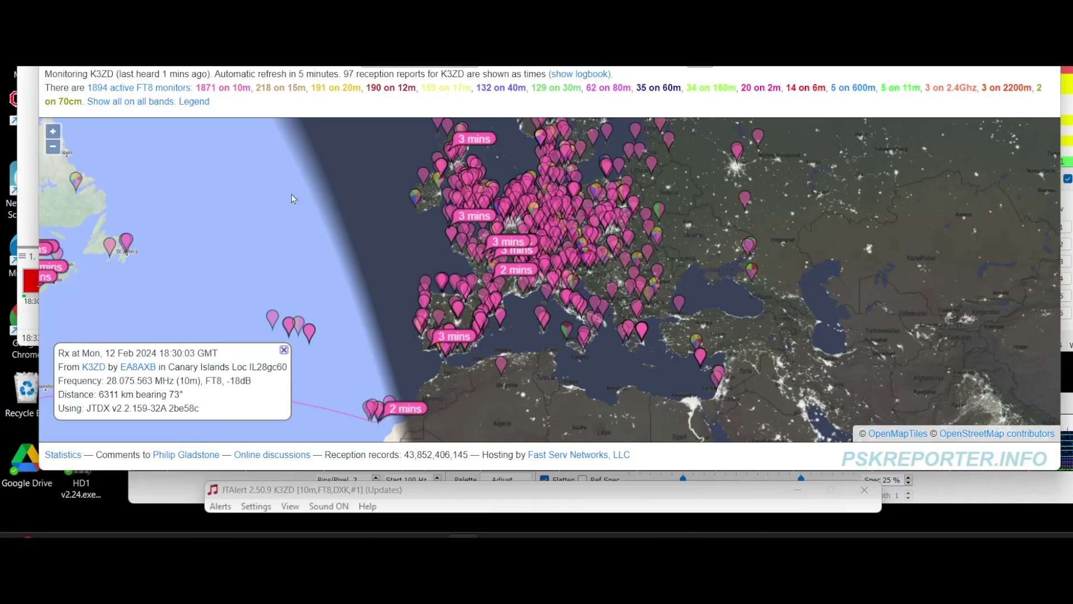
Examine the 10m reception reports across North America and northern South America, checking individual marker details.
left_click_drag(267, 186, 657, 253)
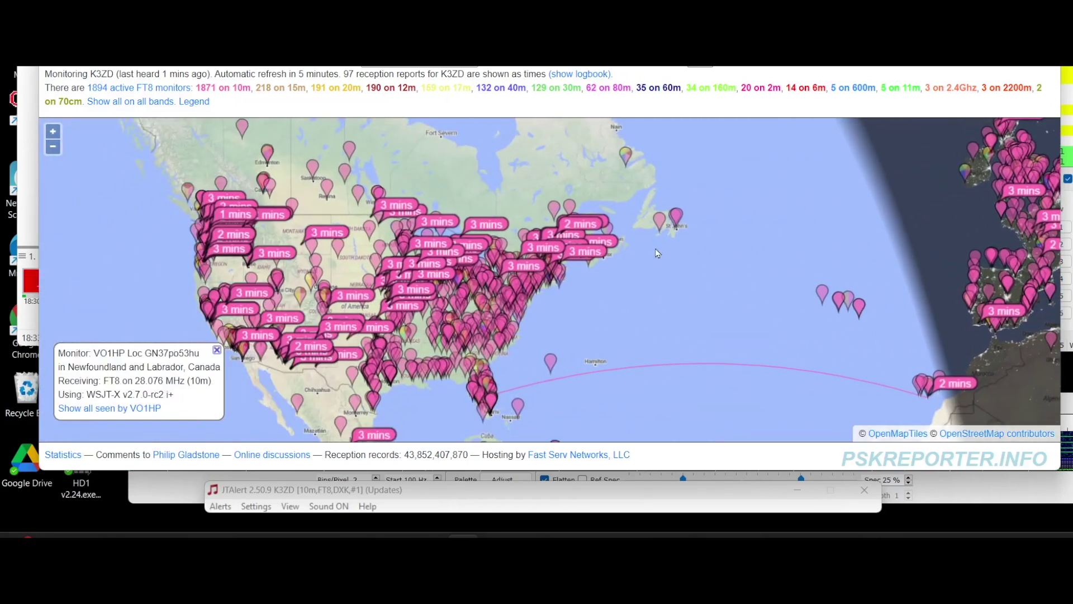
scroll(711, 229, "down", 1)
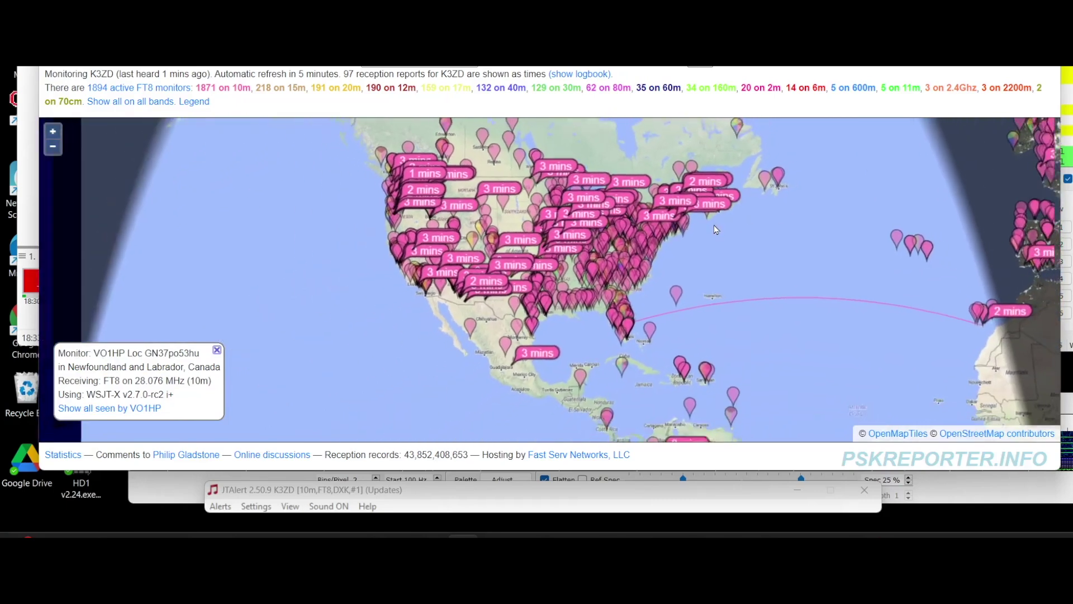
scroll(708, 237, "down", 1)
left_click_drag(708, 237, 602, 240)
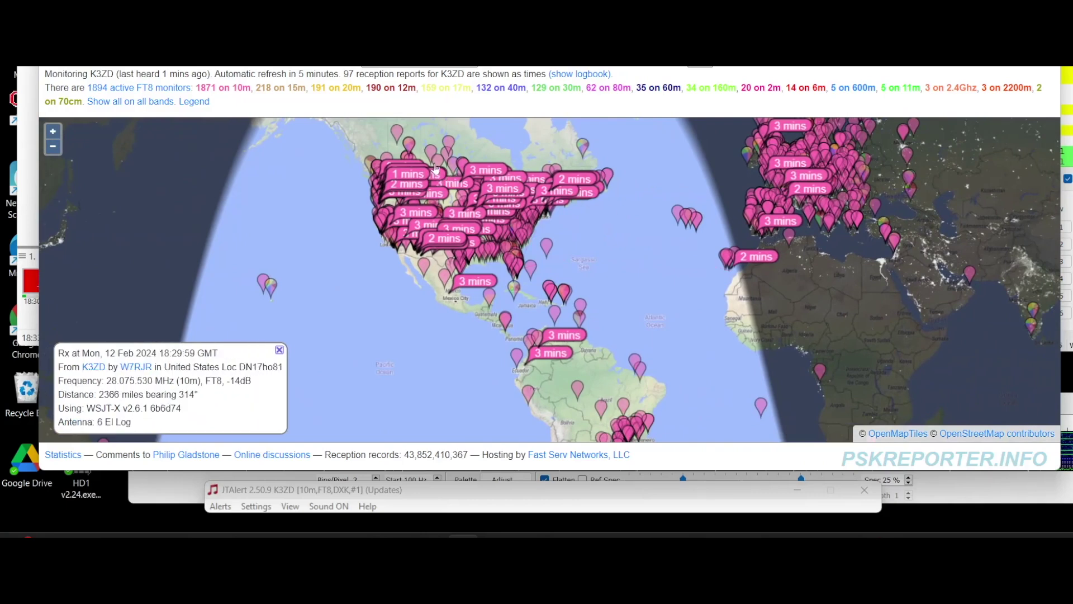
left_click_drag(580, 242, 553, 288)
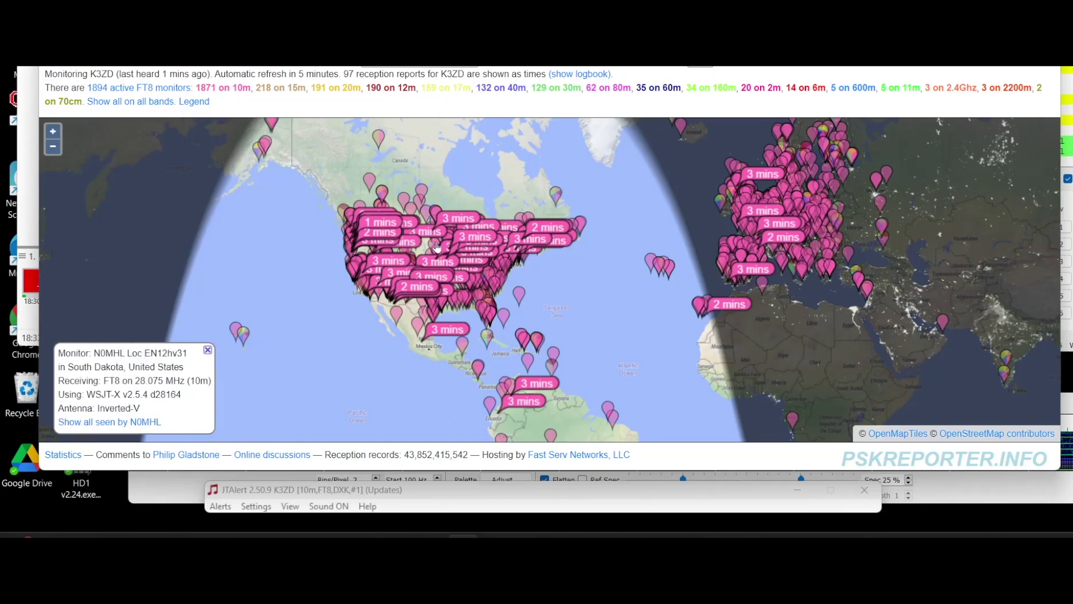
left_click_drag(590, 308, 587, 193)
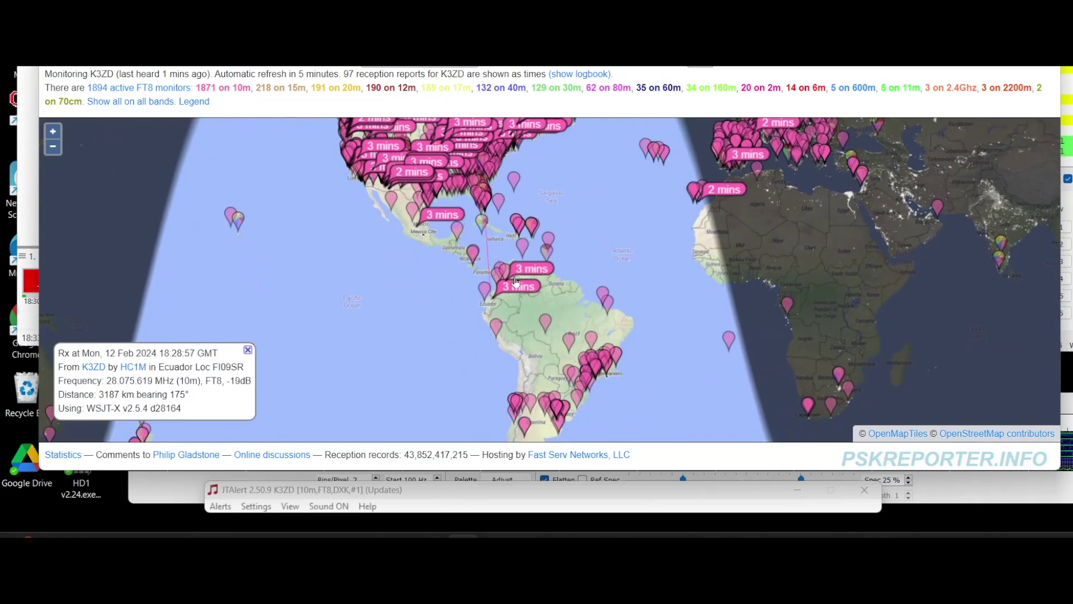
left_click_drag(573, 227, 541, 304)
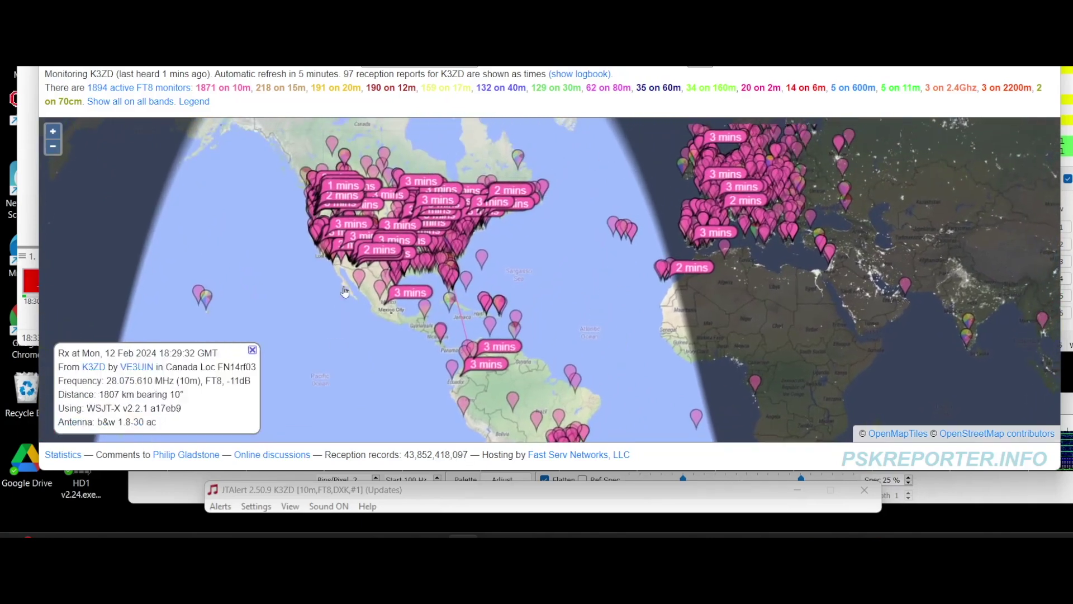